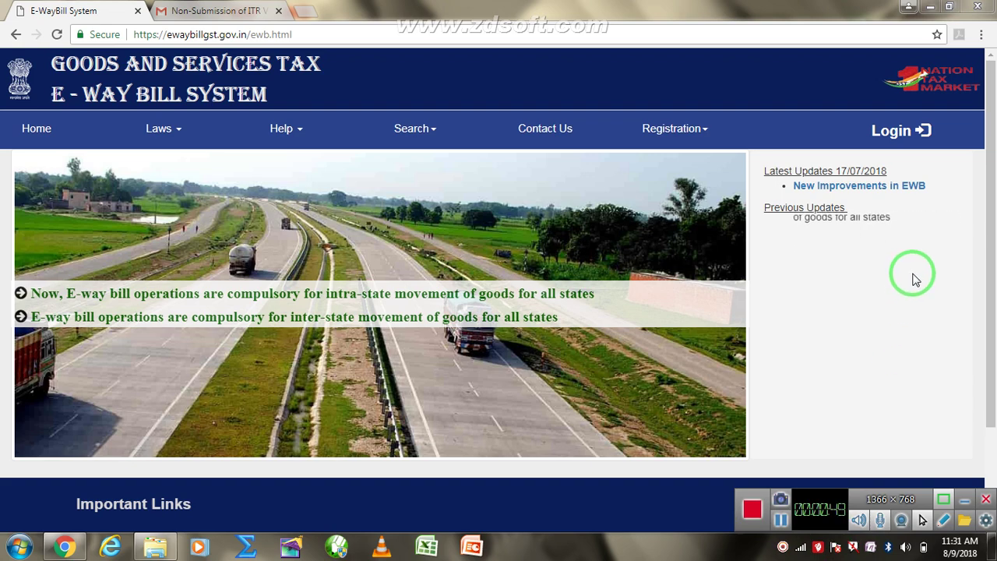
- Go from the ewaybillgst.gov.in home page to the Login page
left_click(899, 134)
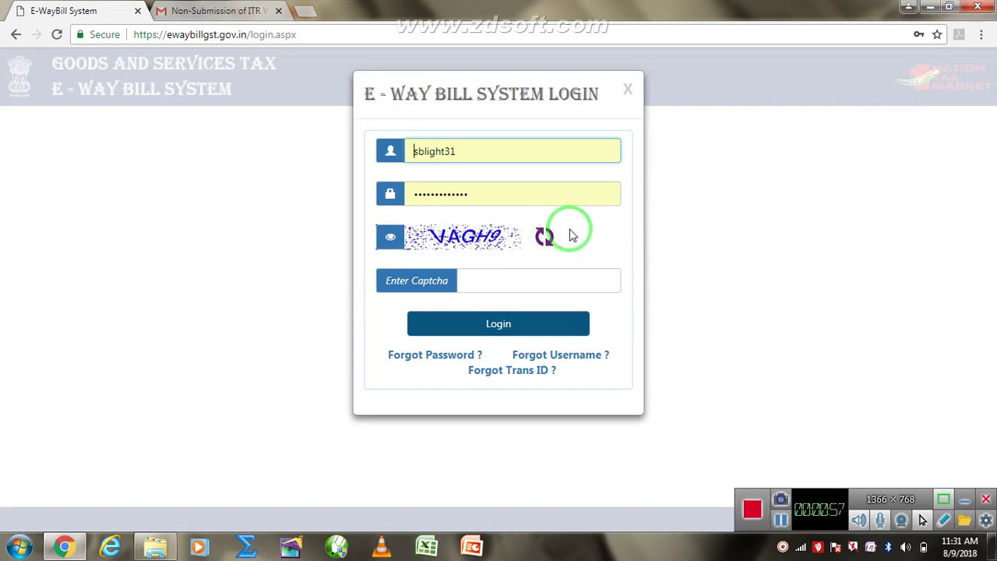
- Enter the displayed captcha and submit the login to reach the 3-day dashboard
left_click(548, 284)
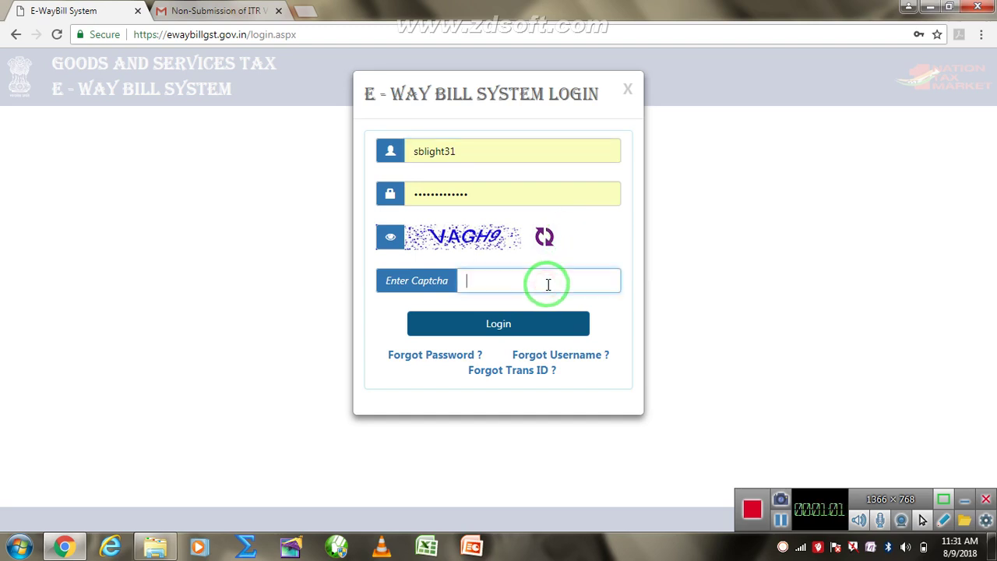
type("VAGH9")
key("Return")
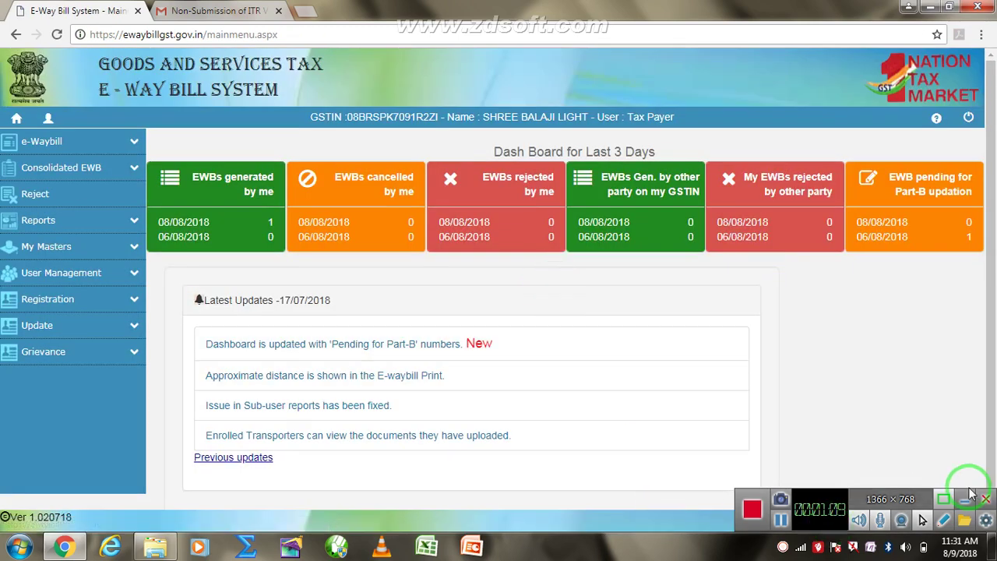
- Expand the e-Waybill menu in the left sidebar to show Generate New
left_click(964, 498)
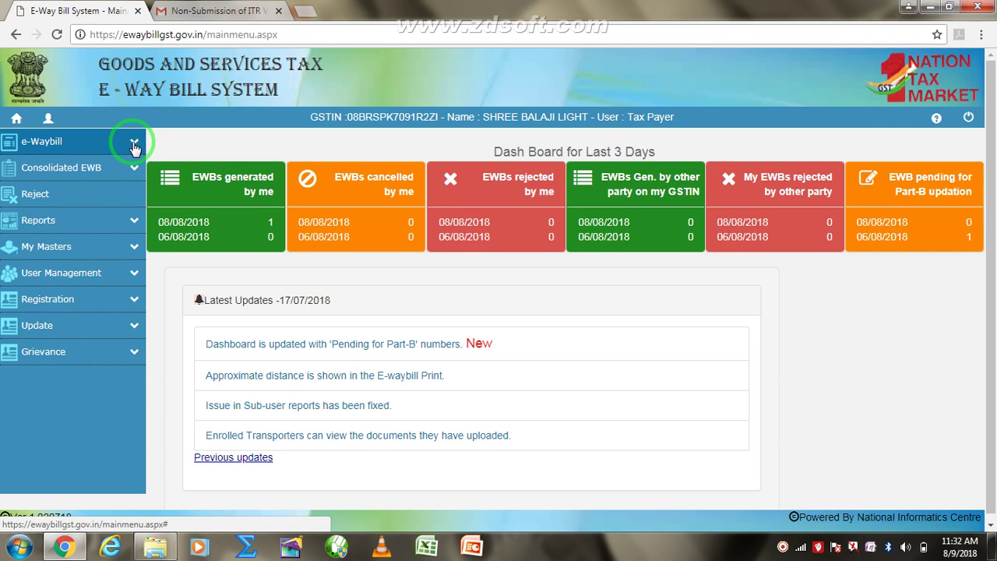
left_click(134, 145)
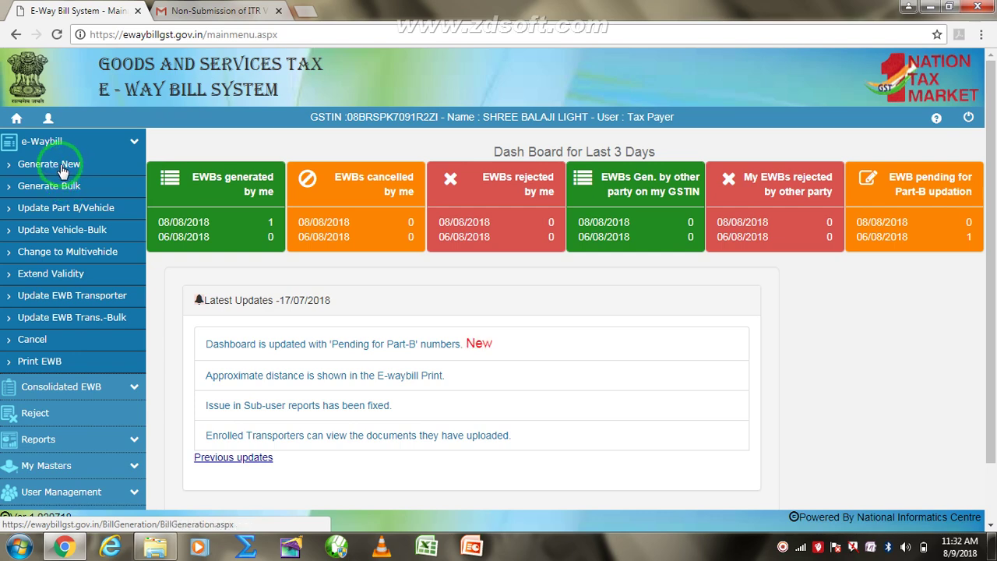
- Start a new e-way bill form with Outward, Supply and Tax Invoice as transaction details
left_click(63, 170)
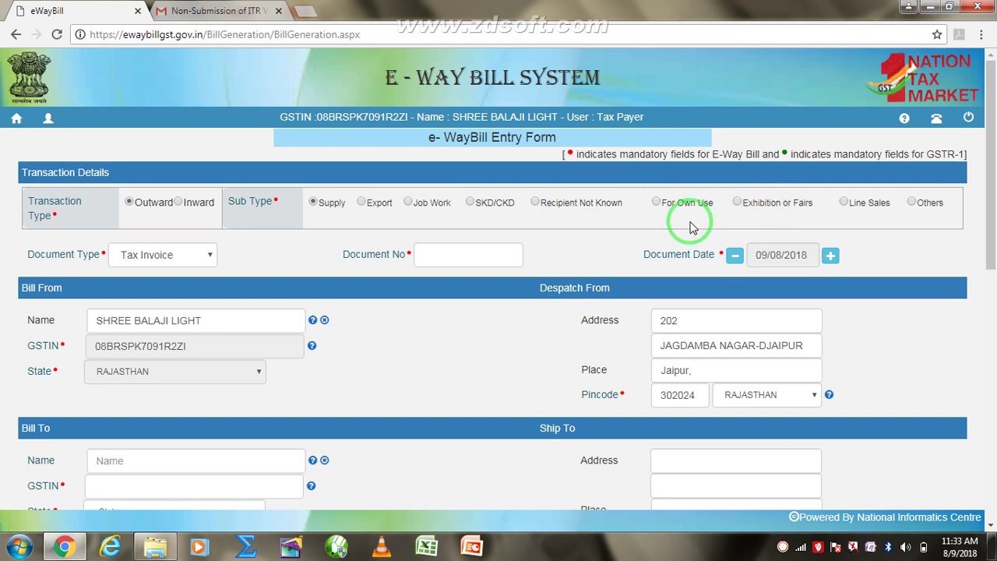
left_click(145, 257)
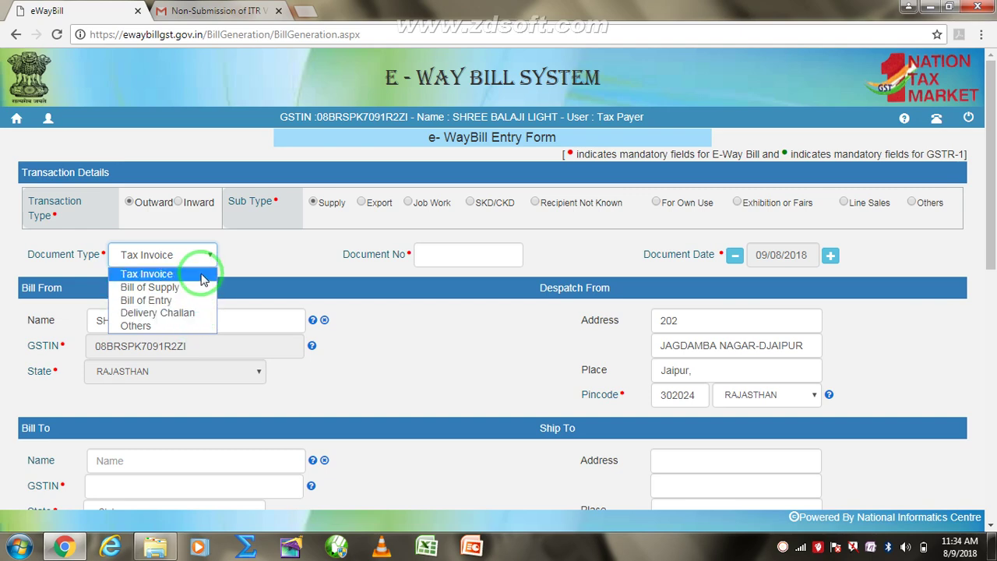
left_click(201, 279)
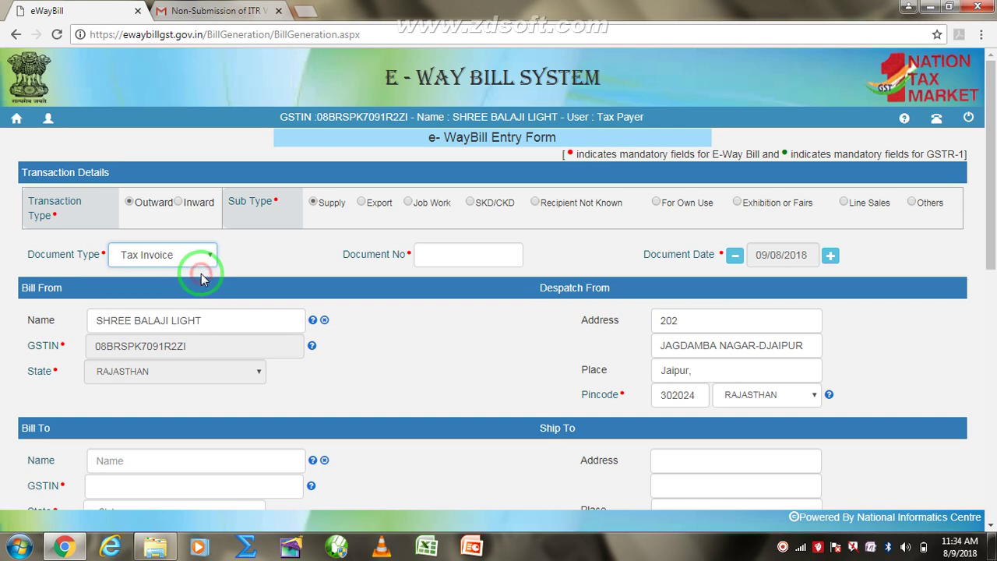
left_click(458, 253)
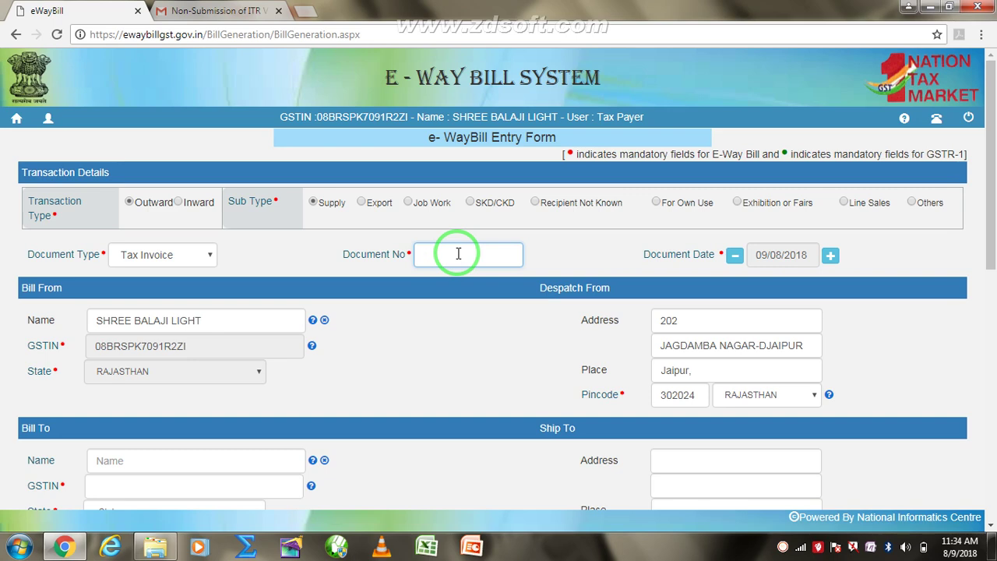
- Enter 01 as the document number and go to the Bill To GSTIN field
type("01")
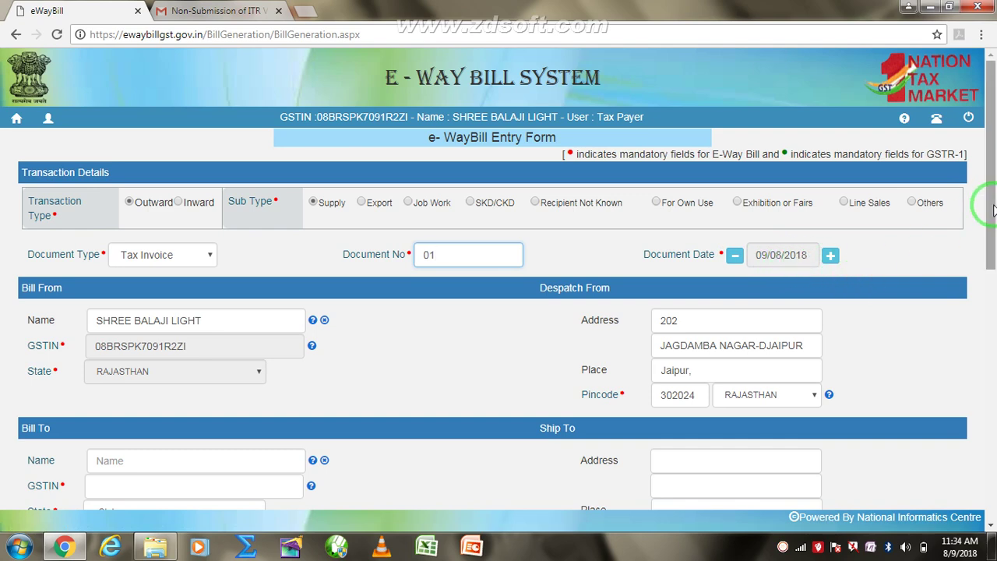
left_click_drag(991, 209, 983, 257)
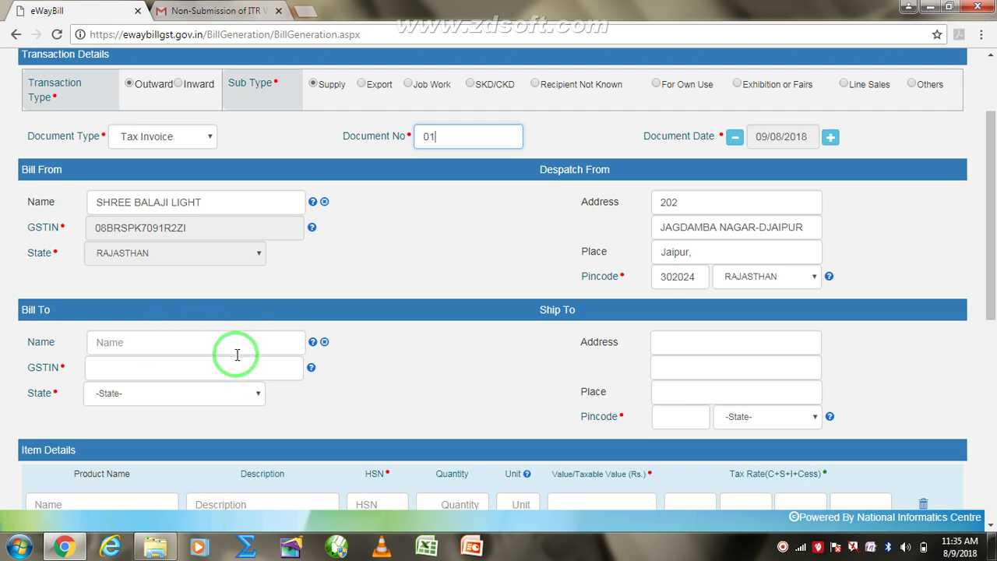
left_click(235, 364)
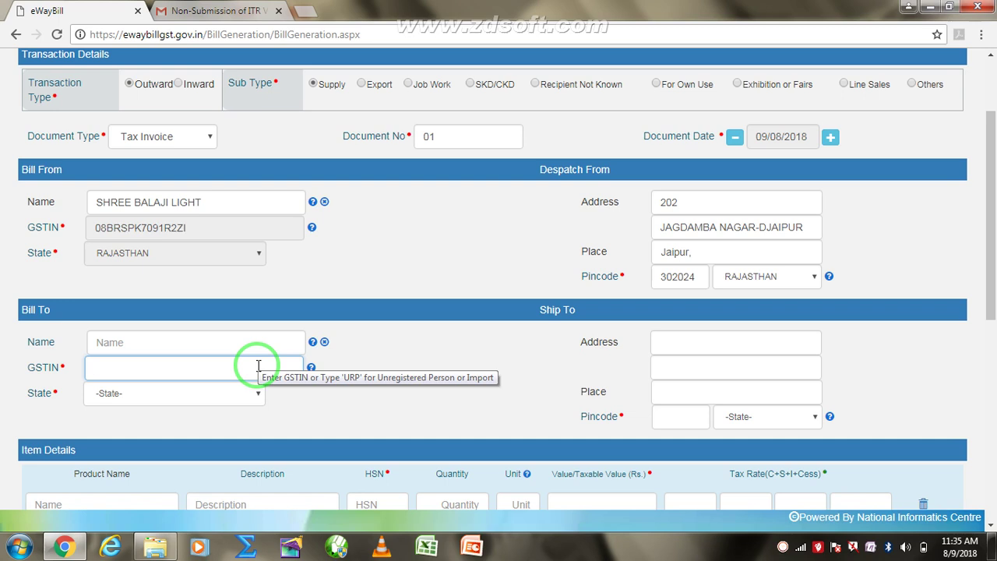
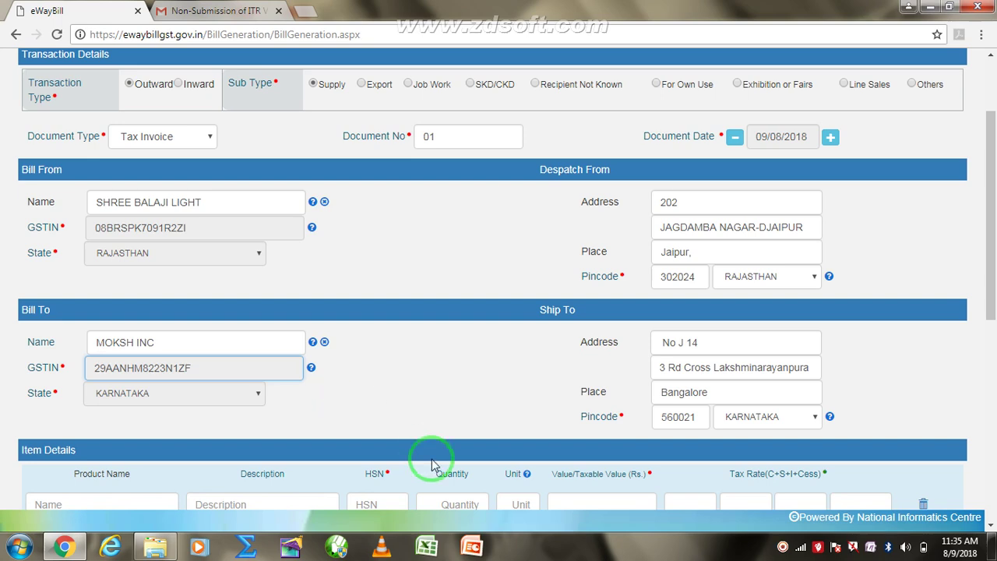
- Add the first item with product name 10AMP and description LED DRIVER
scroll(992, 302, "down", 2)
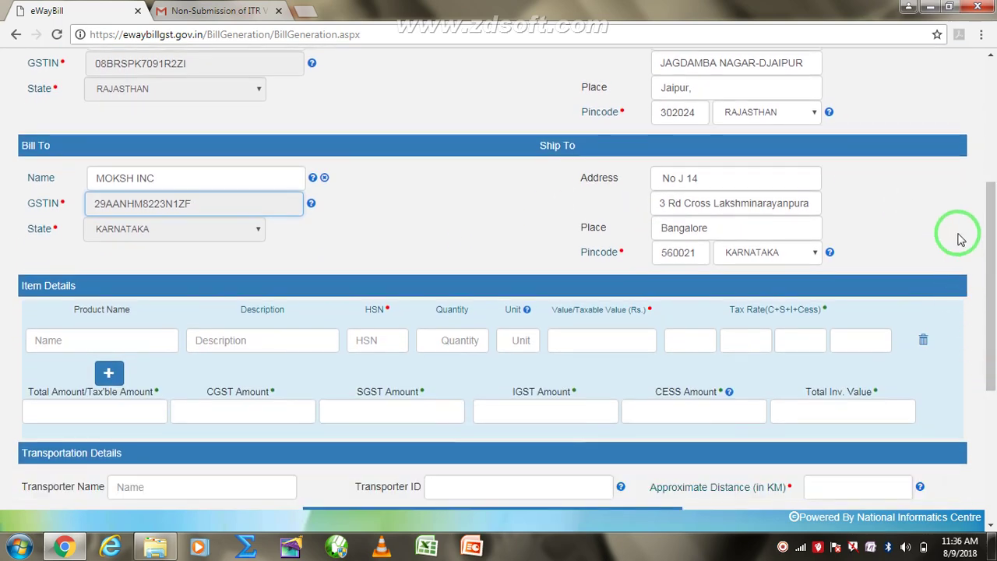
left_click(958, 233)
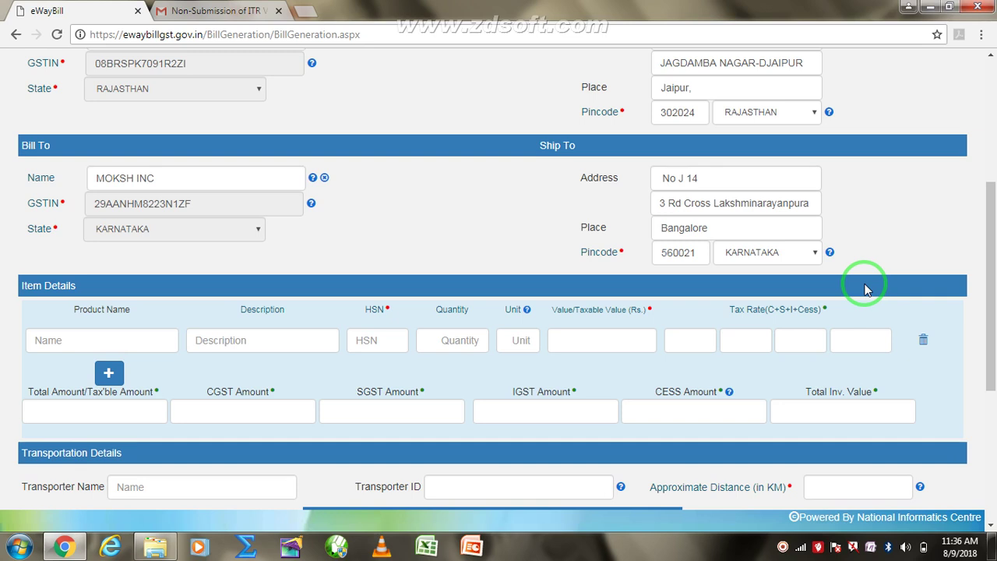
left_click(134, 343)
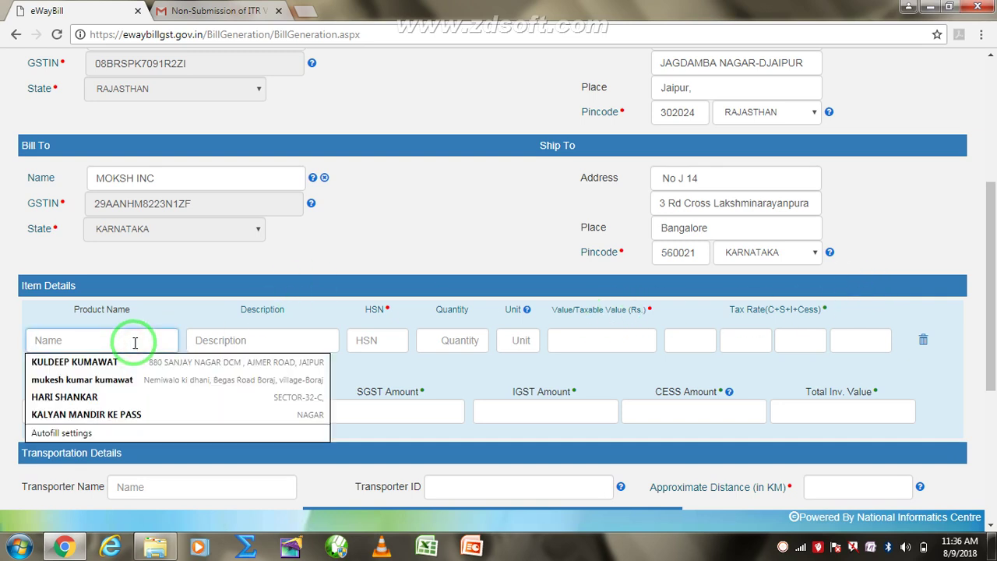
type("10AMP")
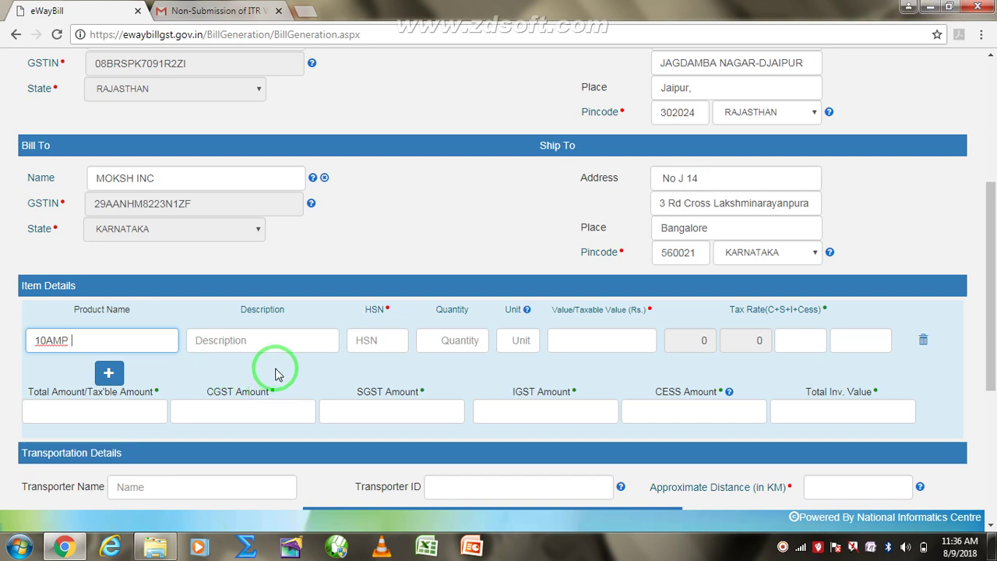
left_click(280, 347)
type("LED ")
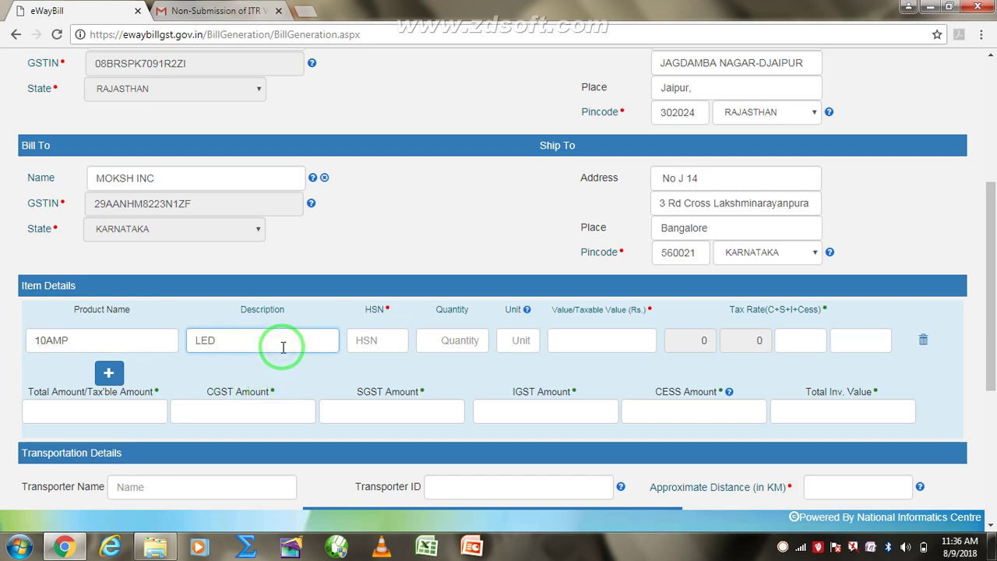
type("DRIVER")
- Give the item HSN 9405 and quantity 100, then view the unit code list
left_click(374, 339)
type("9")
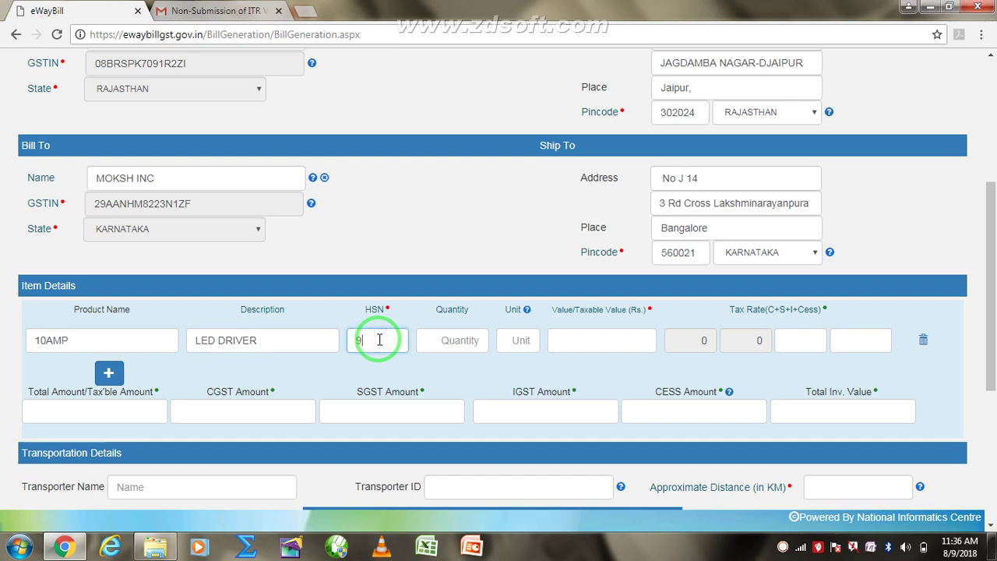
type("405")
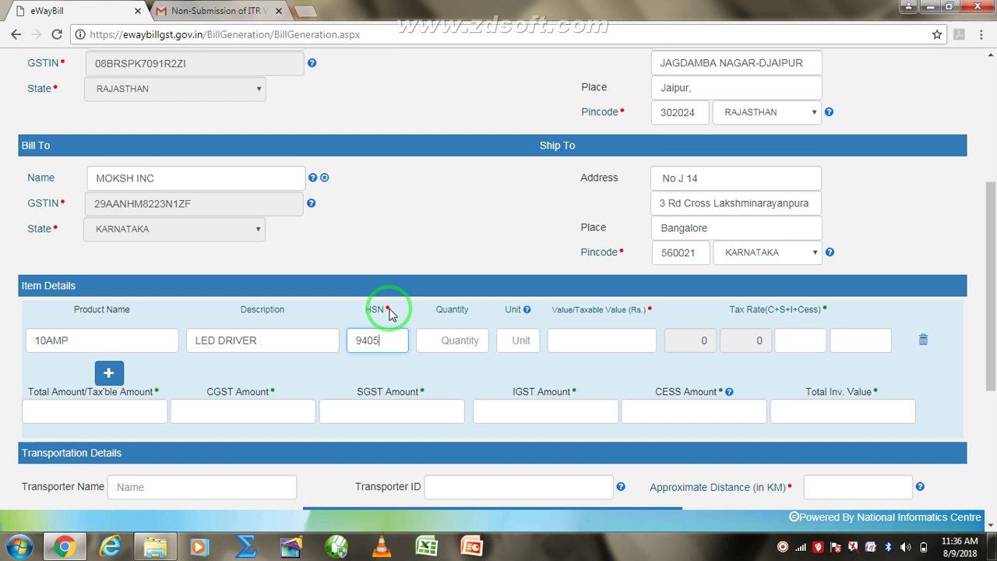
left_click(466, 341)
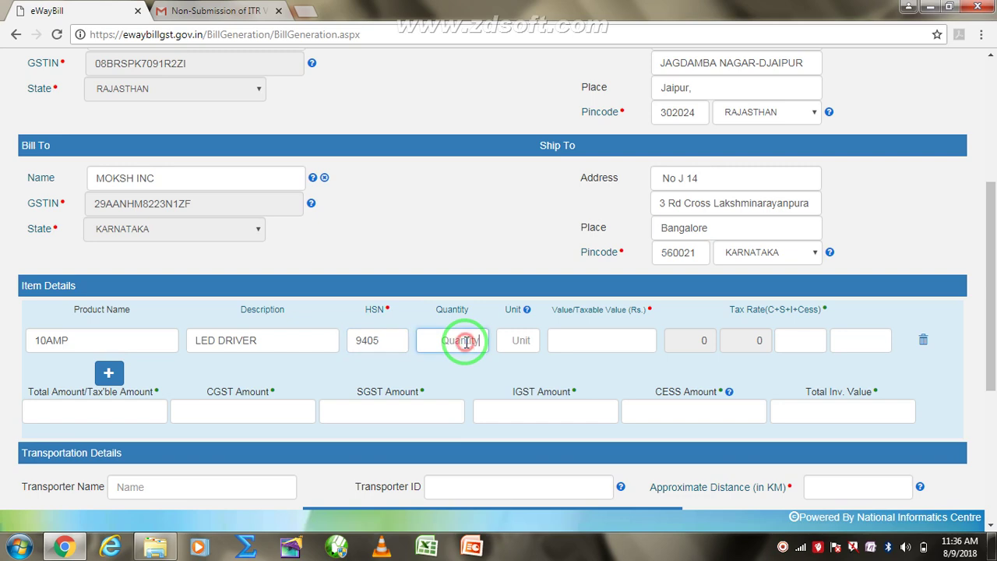
type("100")
left_click(525, 340)
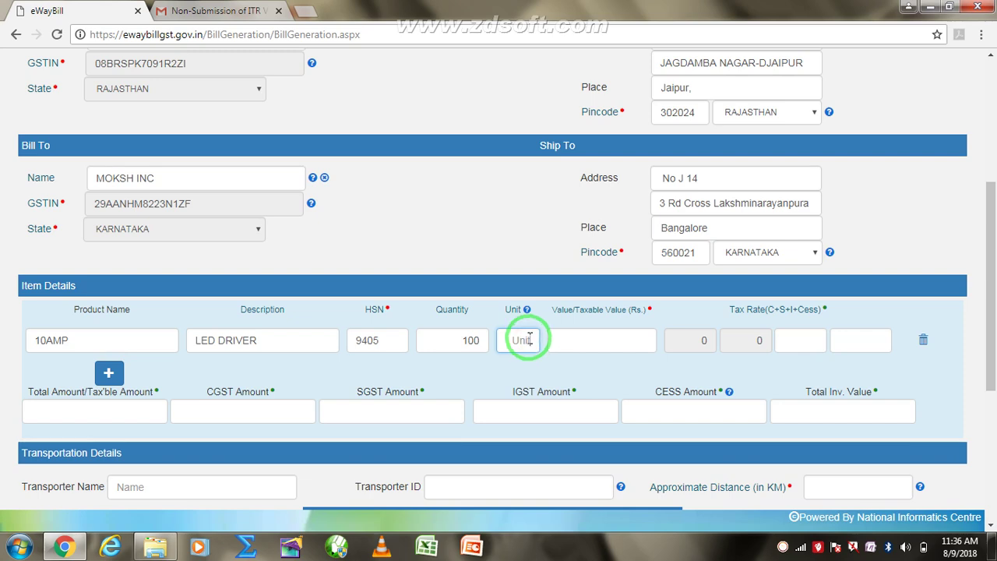
left_click(527, 310)
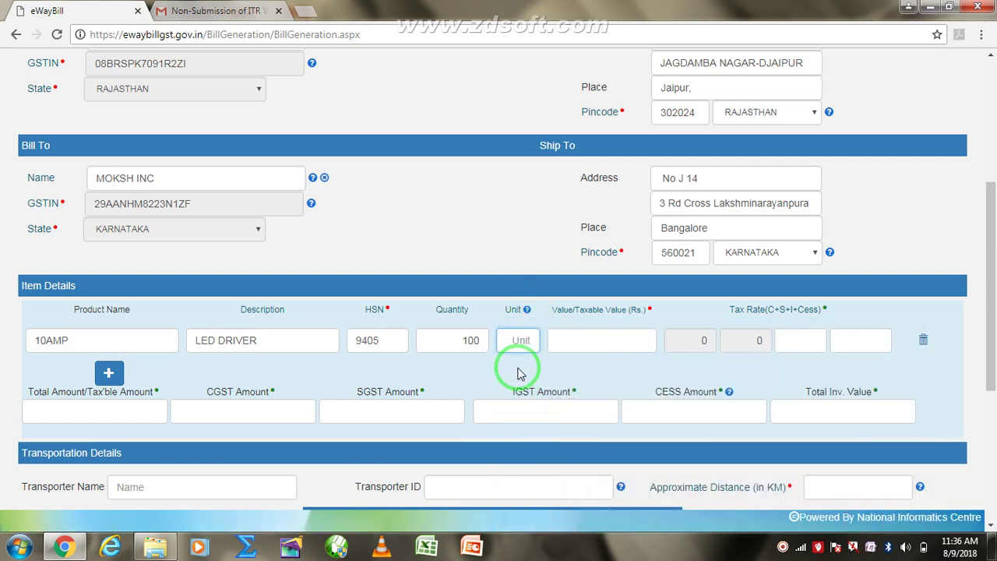
mouse_move(527, 312)
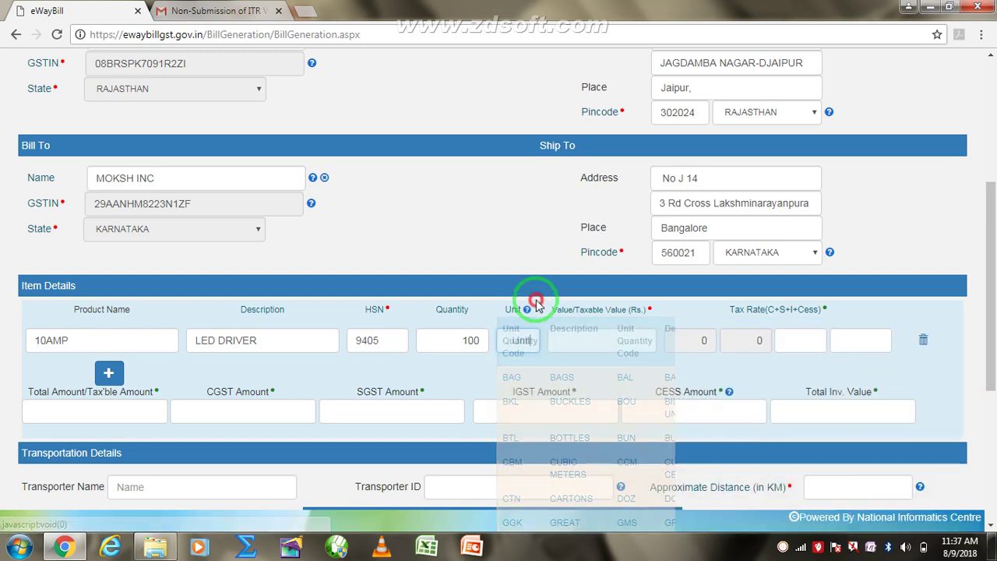
- Set the LED DRIVER item's unit to PCS and taxable value to 20000
left_click(521, 341)
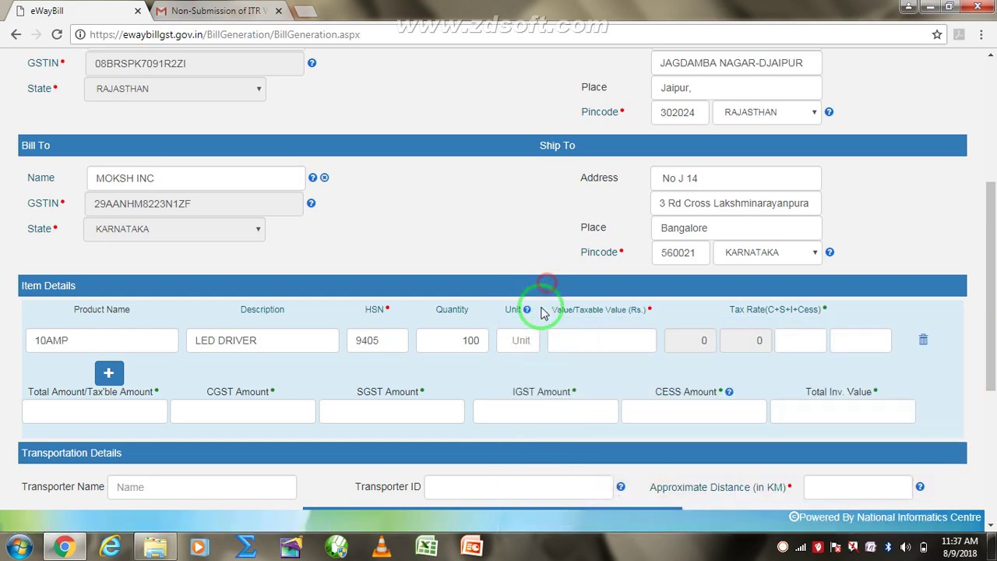
left_click(528, 345)
type("PCS")
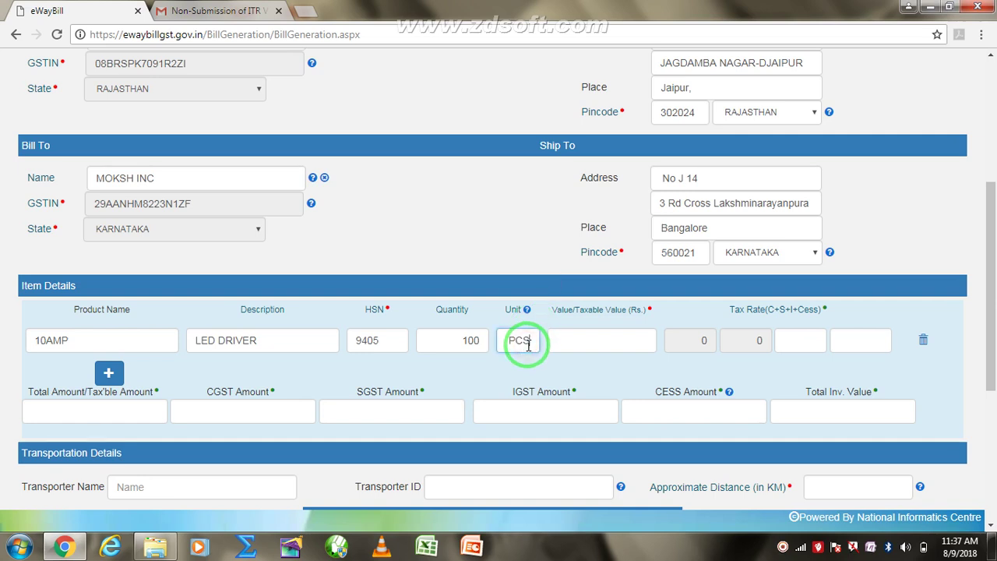
left_click(625, 344)
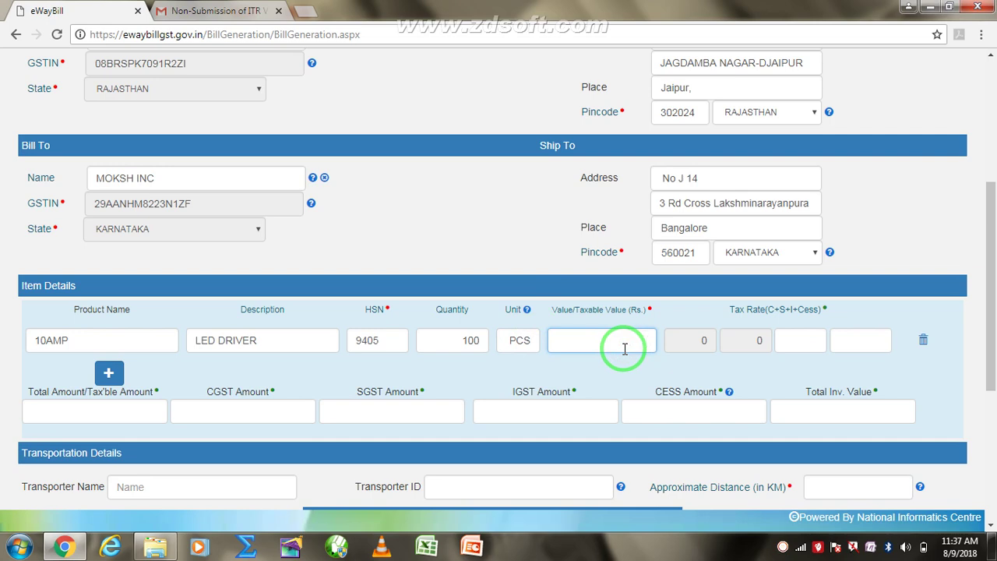
type("20000")
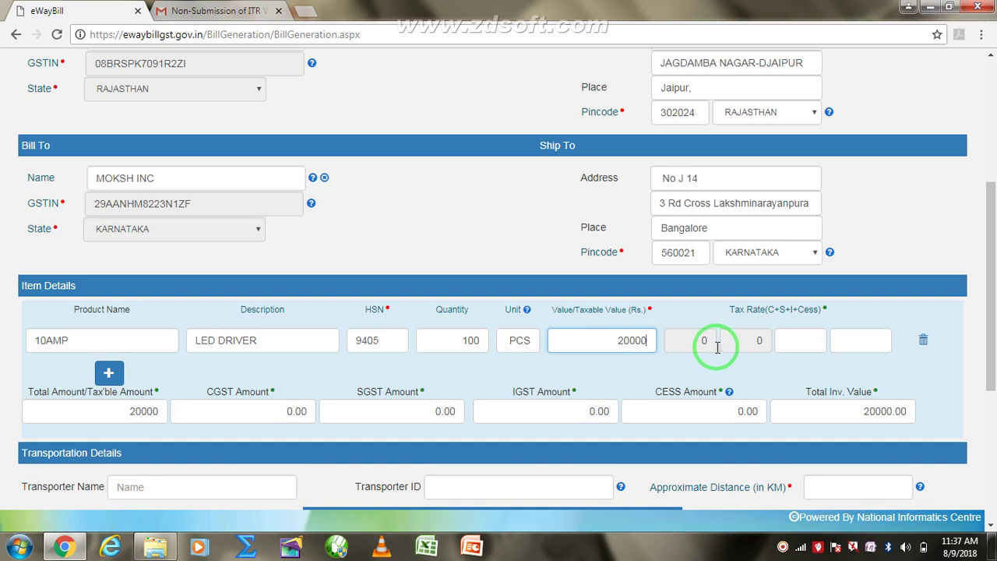
- Apply a 12 IGST rate and 0 cess to the item, totalling 22400.00
left_click(744, 343)
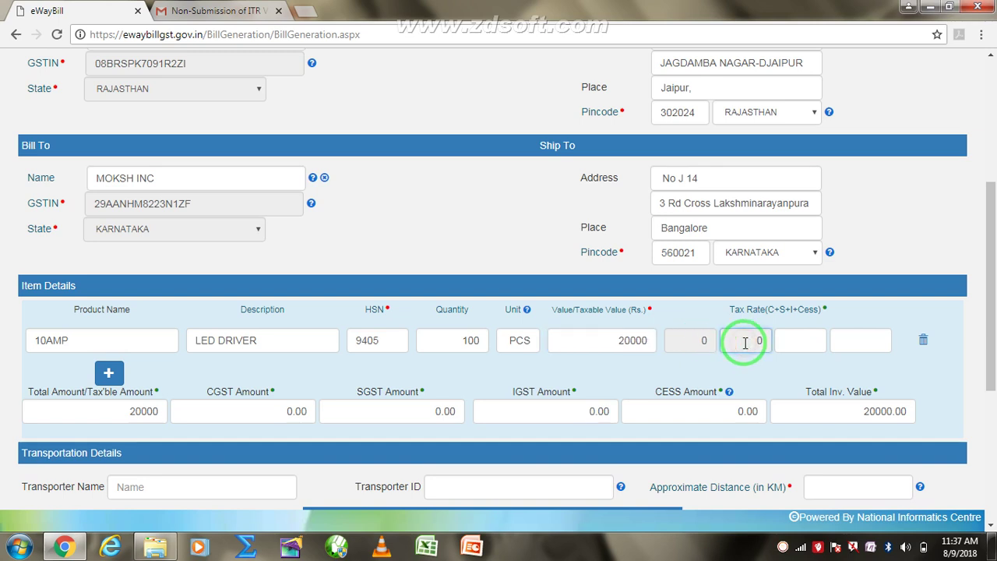
left_click(799, 342)
left_click(857, 342)
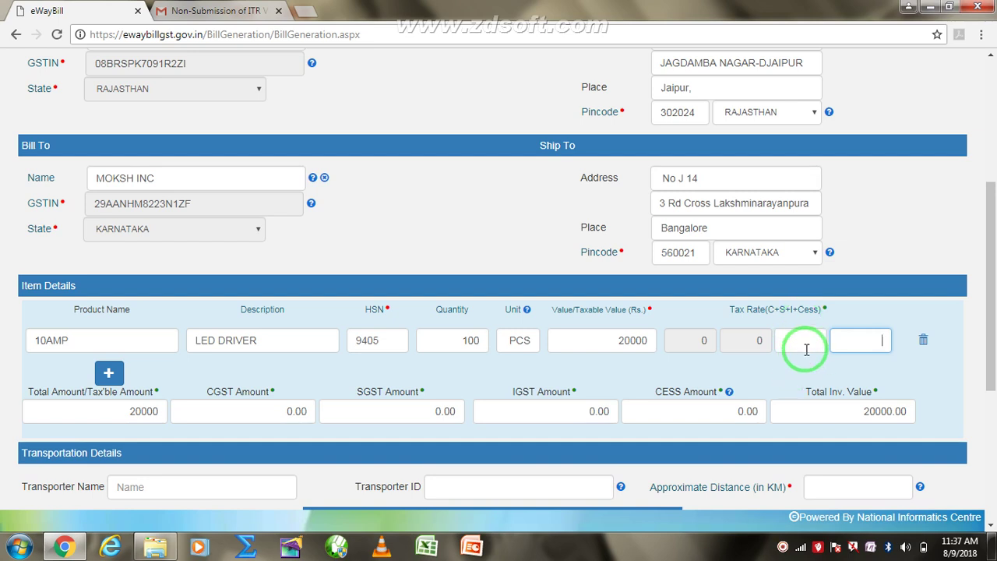
left_click(805, 343)
left_click(743, 341)
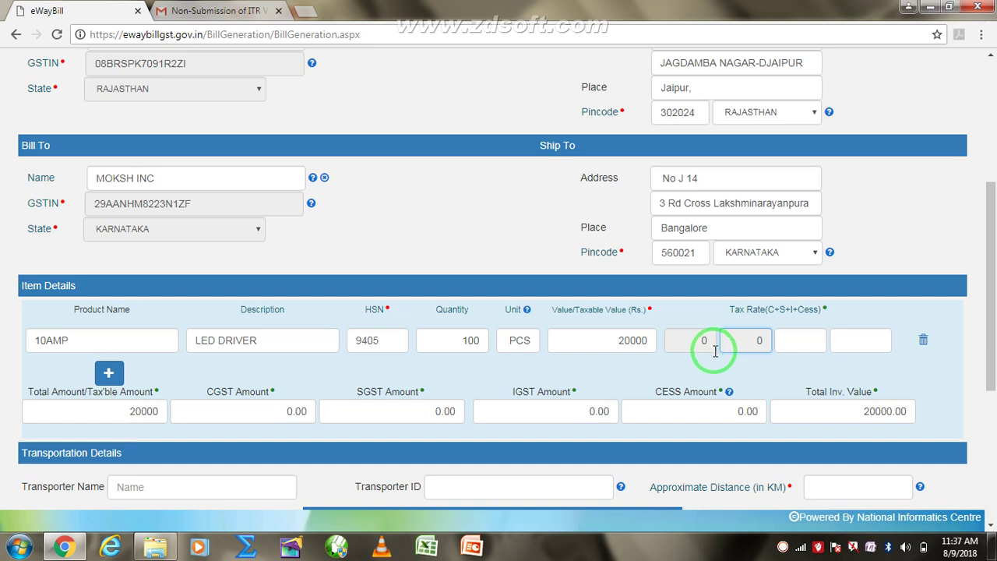
left_click(788, 345)
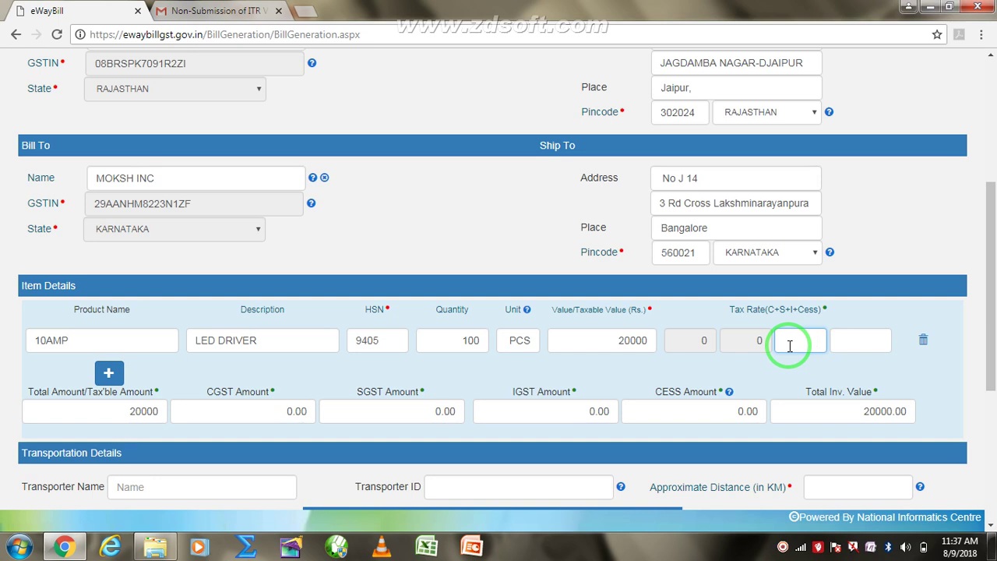
type("12")
left_click(877, 341)
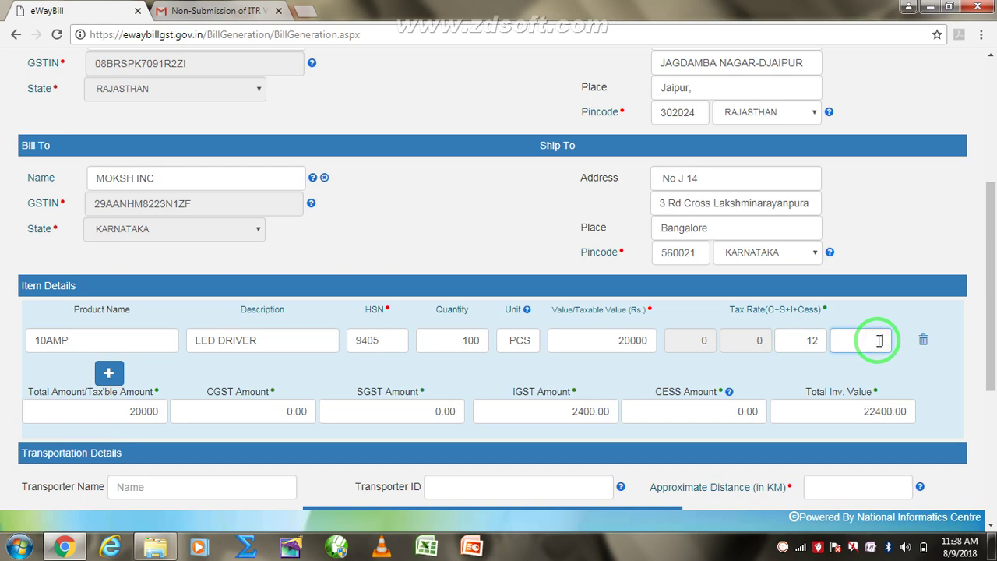
type("0")
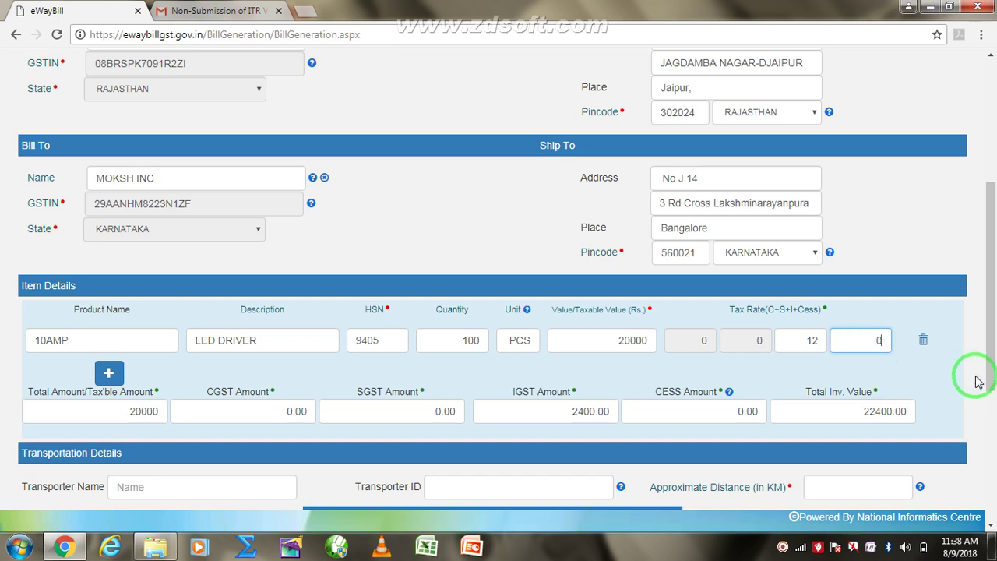
- Add another empty item row beneath the LED DRIVER item
left_click_drag(990, 379, 989, 425)
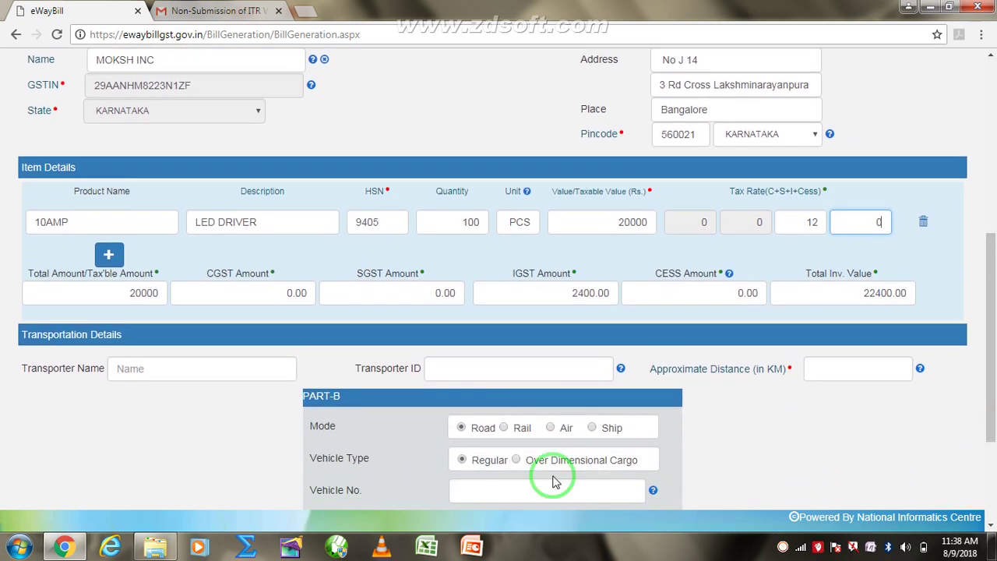
left_click(114, 258)
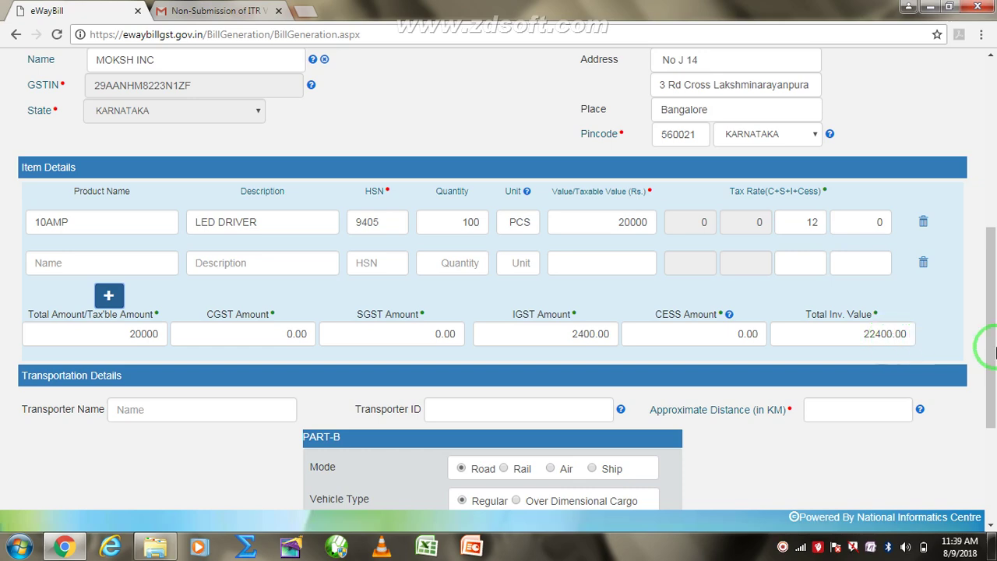
- Dismiss the GST on Rent advert and enter the transporter's GSTIN so PINKCITY EXPRESS LOGISTIC auto-fills
scroll(991, 360, "down", 2)
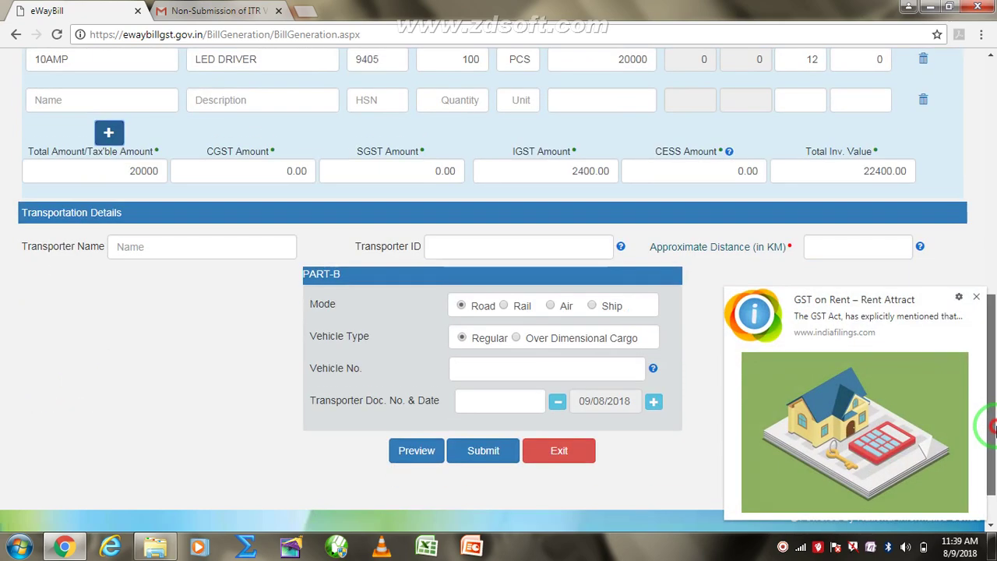
left_click(978, 299)
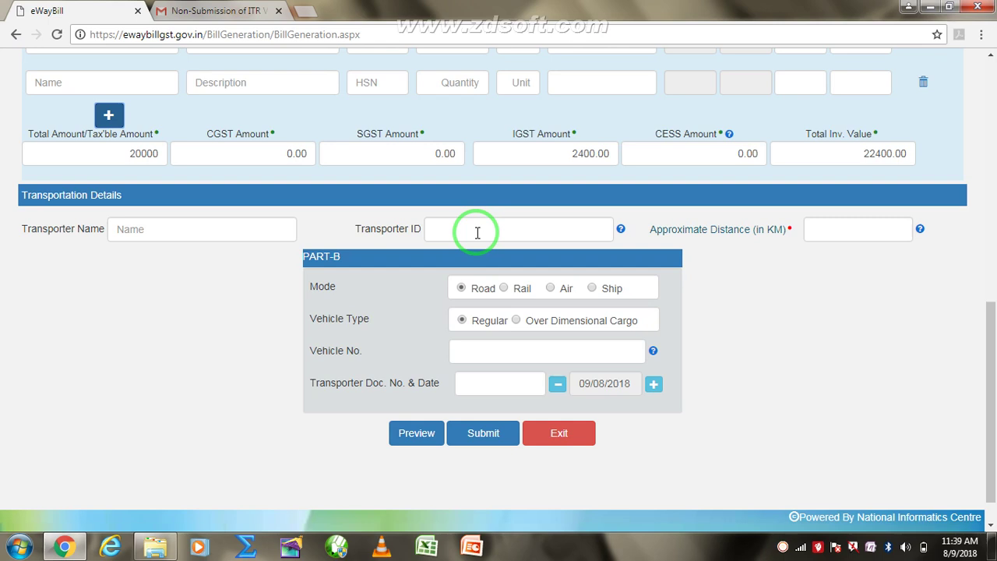
left_click(478, 232)
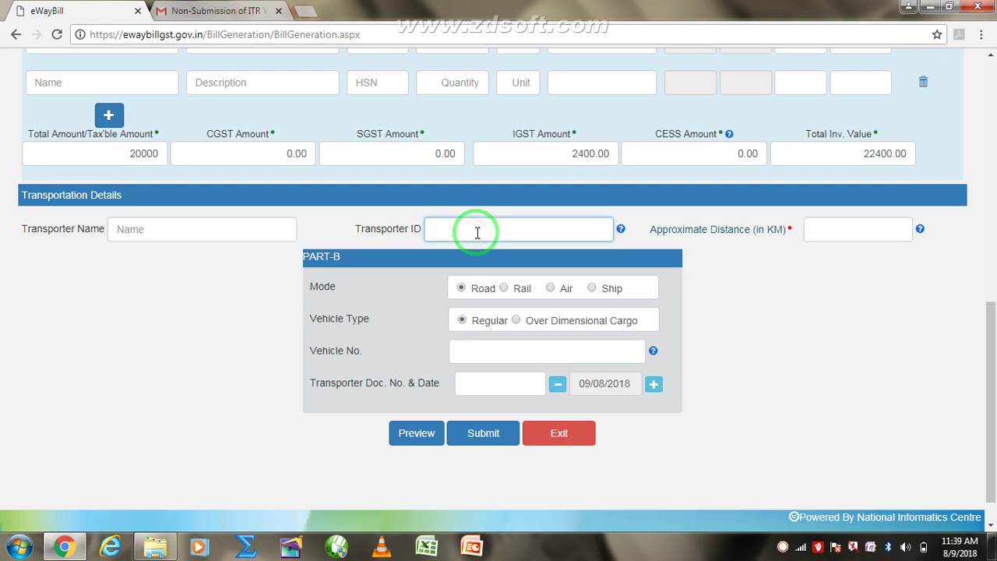
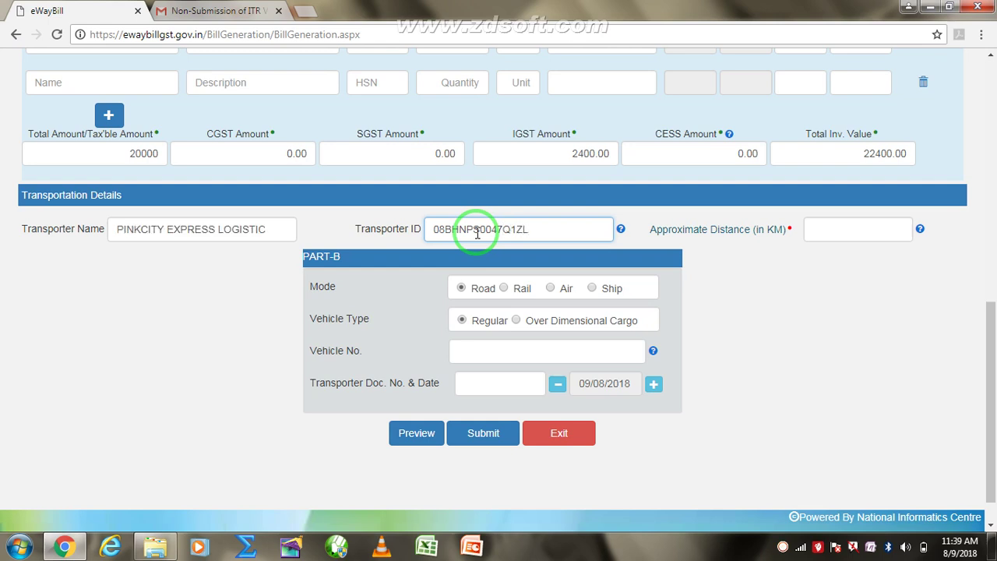
left_click(746, 303)
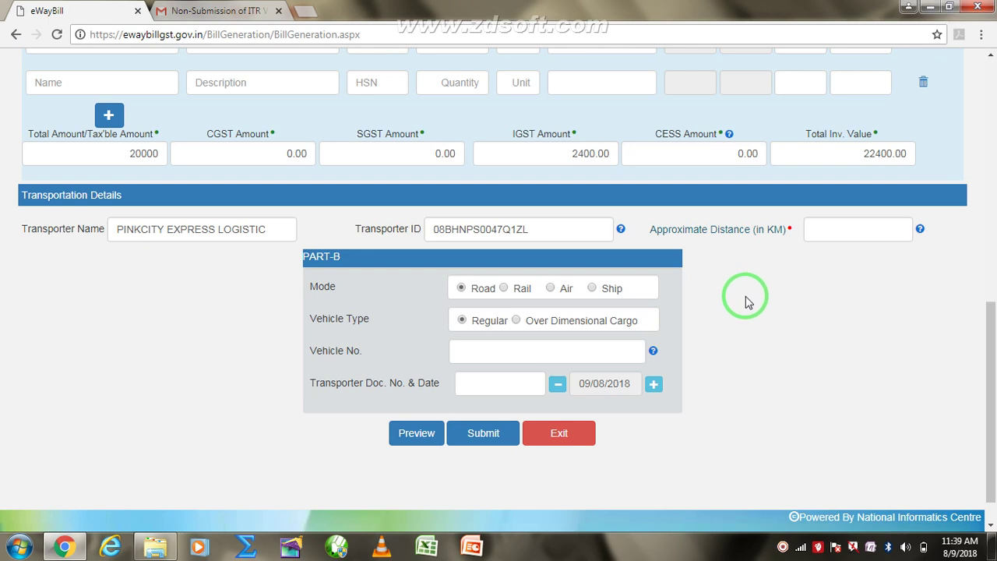
left_click(867, 229)
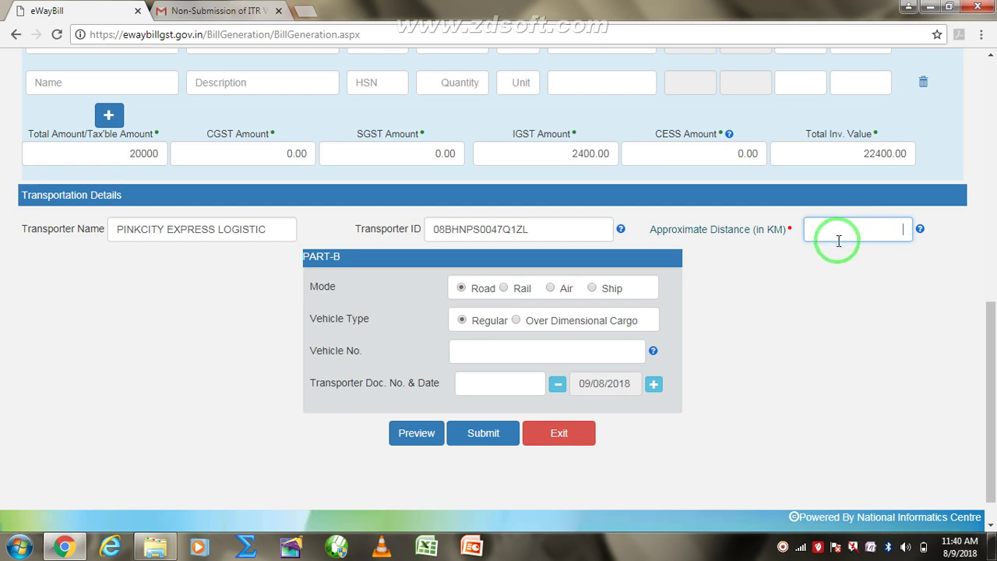
- Enter 2000 as the approximate distance in km, keeping Road mode and Regular vehicle type
type("2000")
left_click_drag(985, 374, 989, 400)
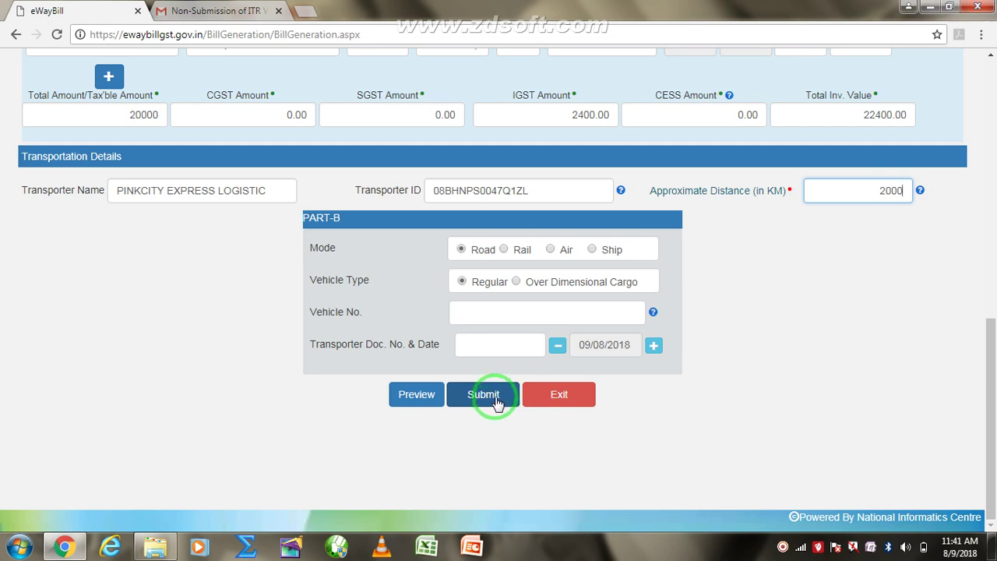
- After Submit reports missing fields, delete the blank second item row so only LED DRIVER remains
left_click(496, 401)
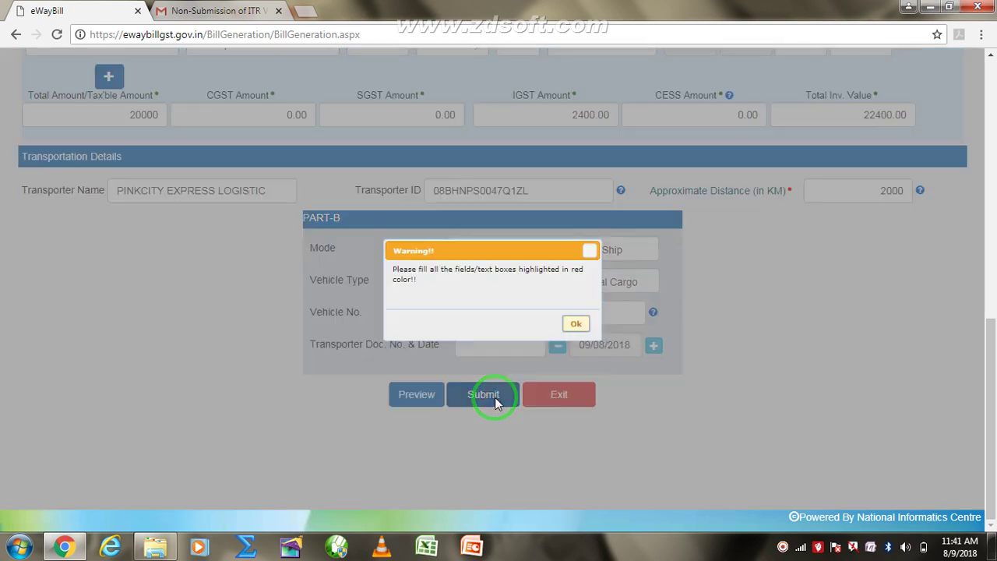
left_click(578, 324)
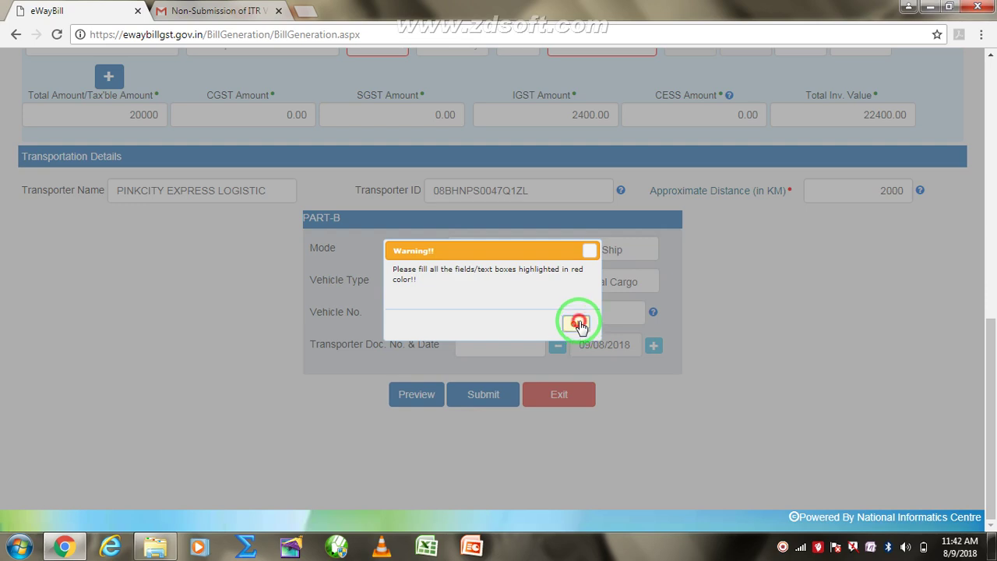
left_click_drag(990, 356, 989, 295)
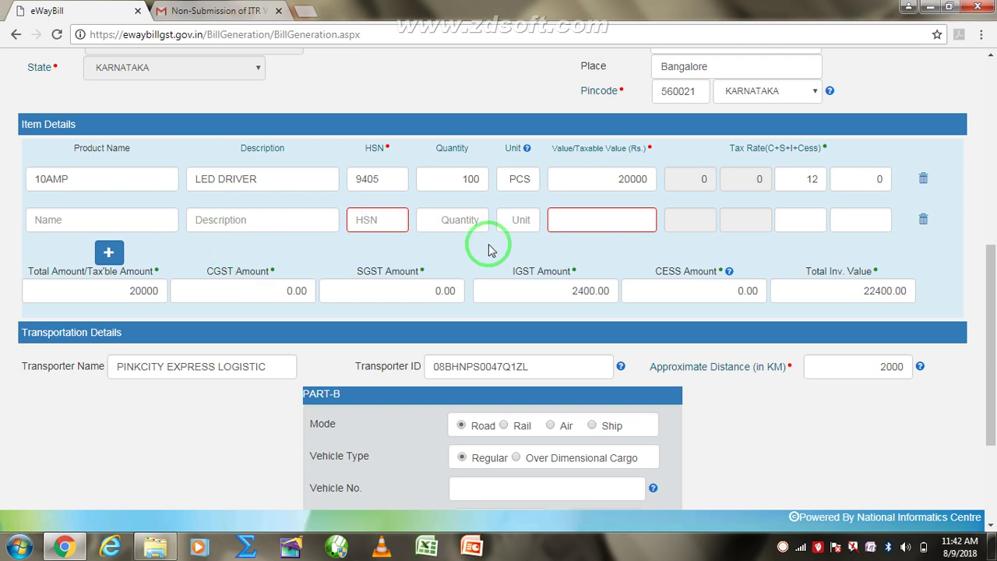
left_click(924, 221)
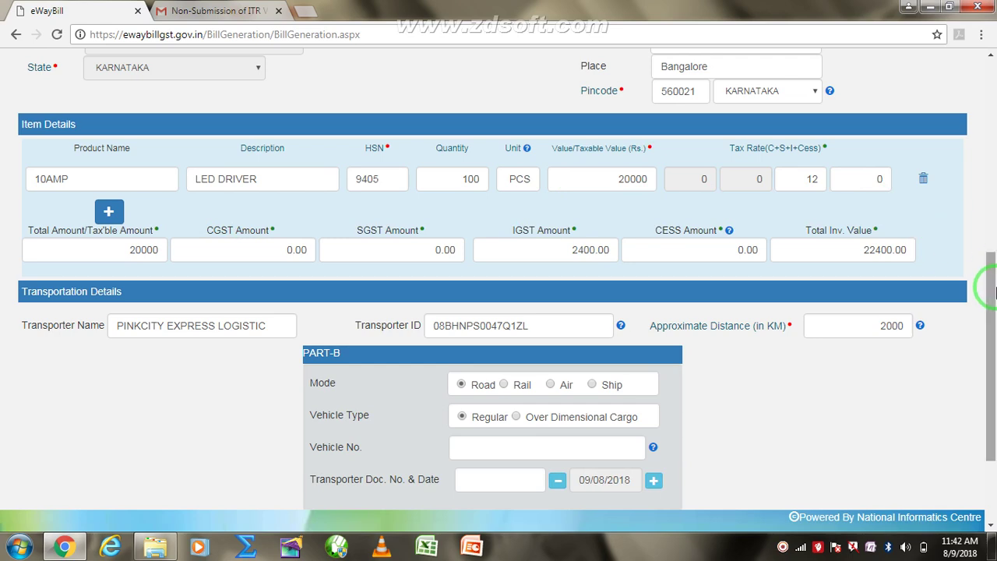
left_click_drag(993, 290, 989, 354)
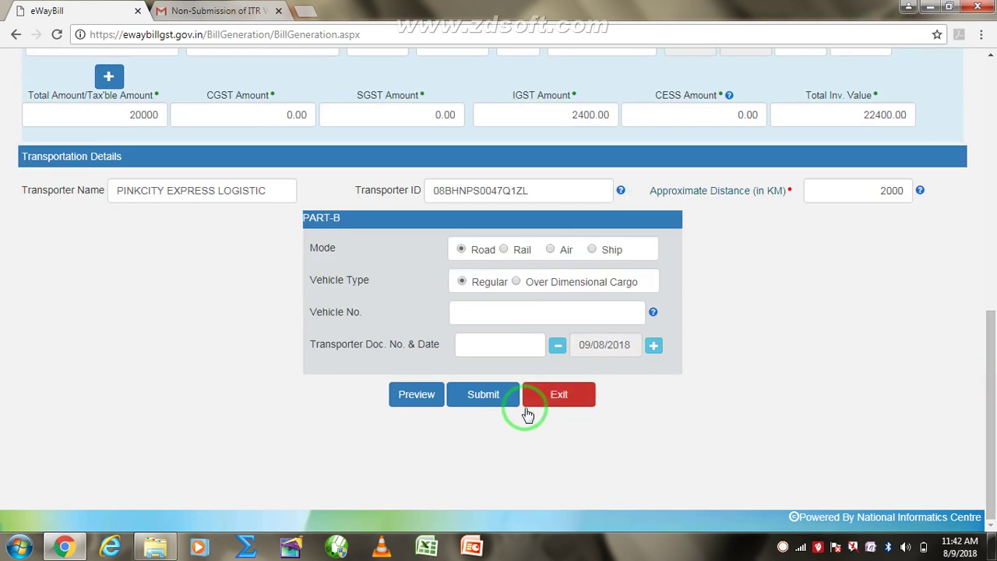
- Submit the form and review the generated Part-A slip with its e-way bill number
left_click(477, 397)
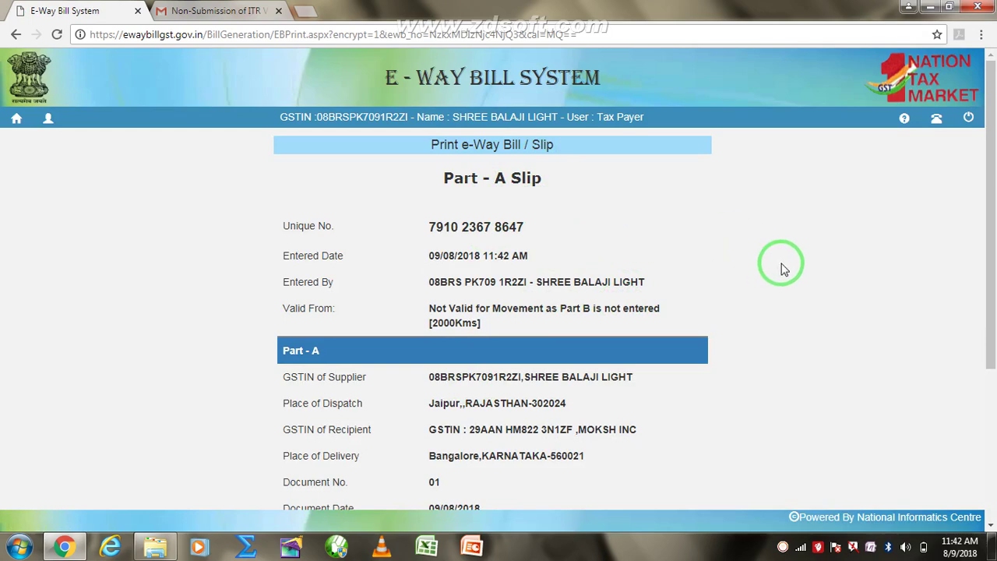
left_click_drag(992, 243, 993, 318)
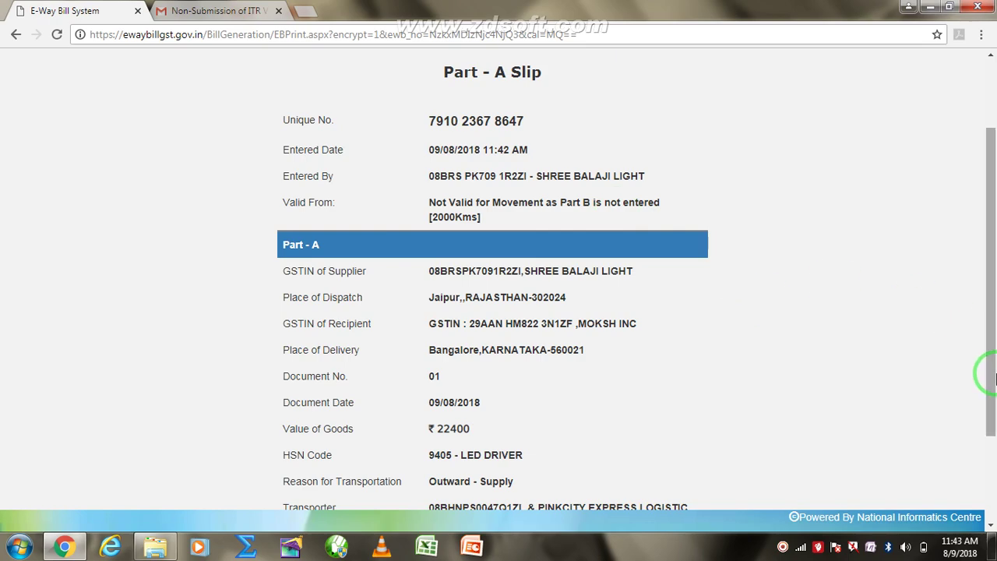
left_click_drag(989, 367, 993, 459)
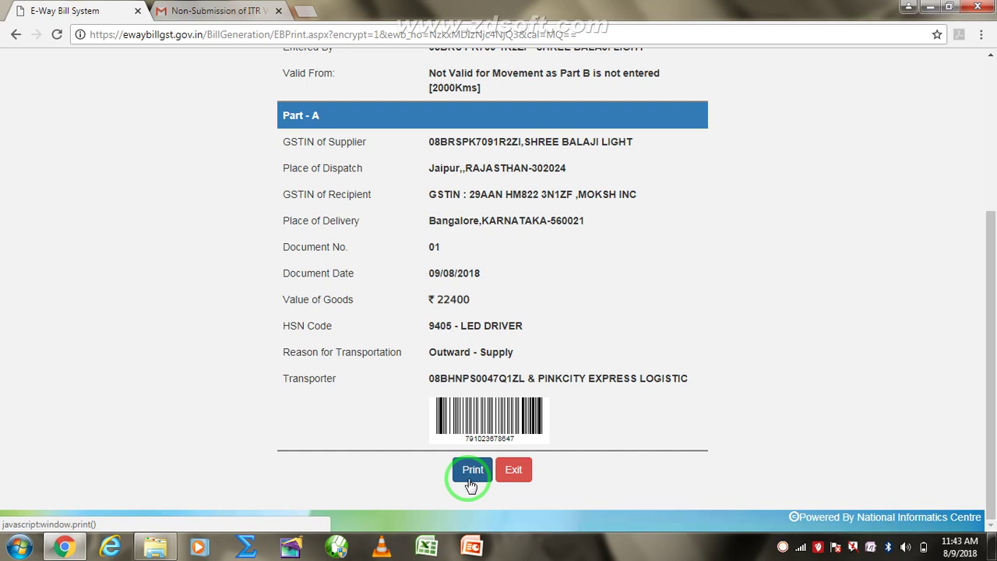
left_click_drag(988, 228, 991, 91)
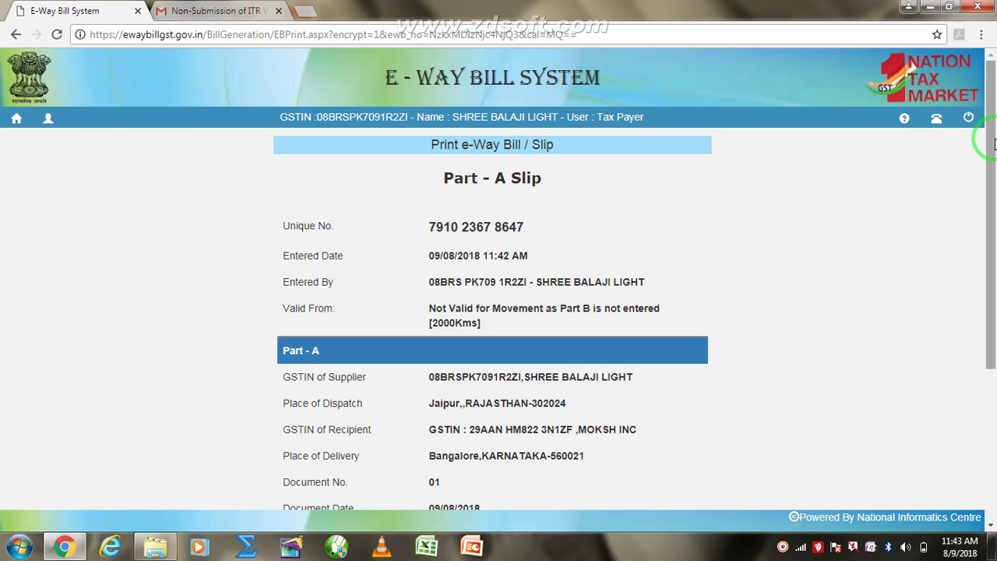
- Go to the dashboard, open Update EWB Transporter under e-Waybill, then log out of the portal
left_click(17, 120)
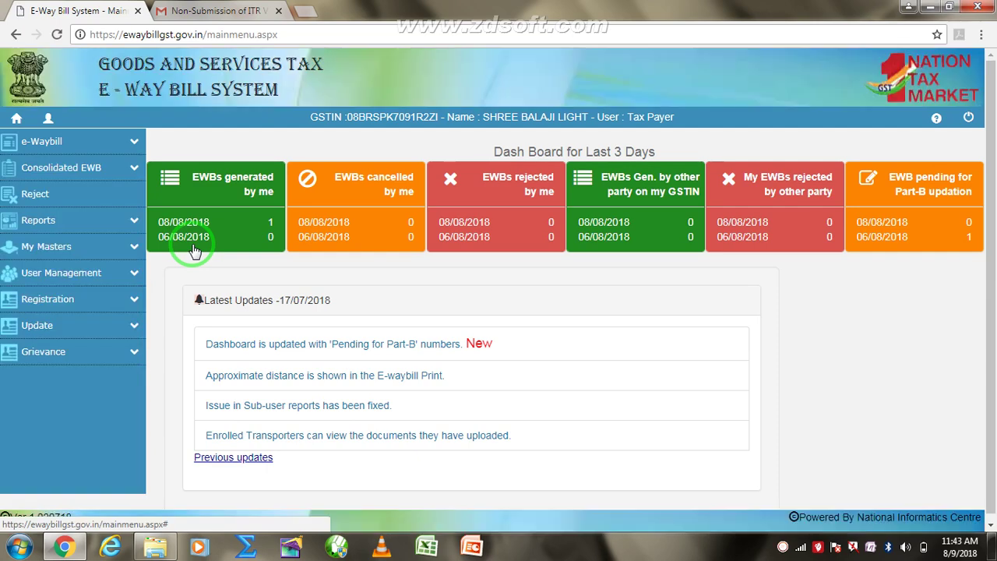
left_click(130, 147)
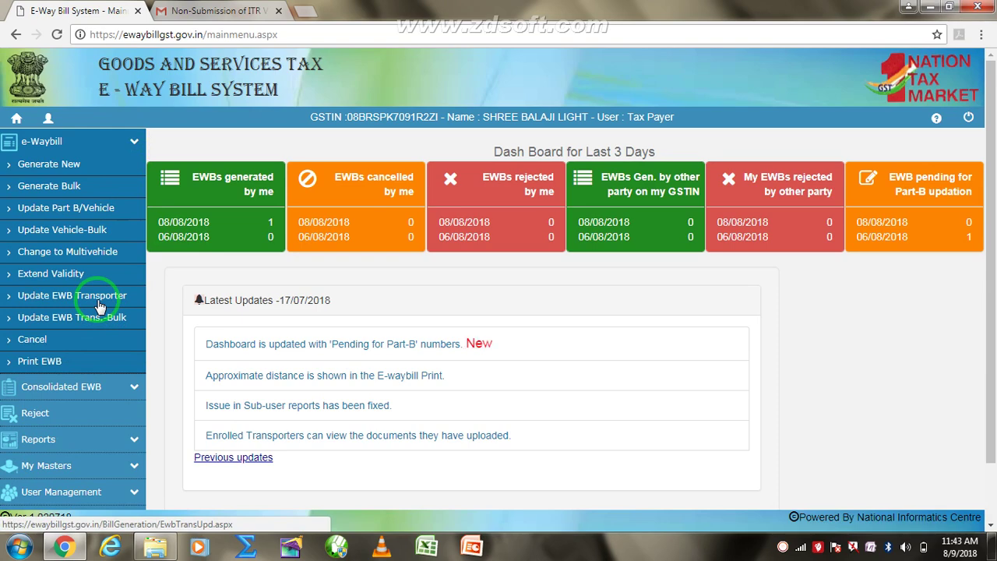
left_click(100, 304)
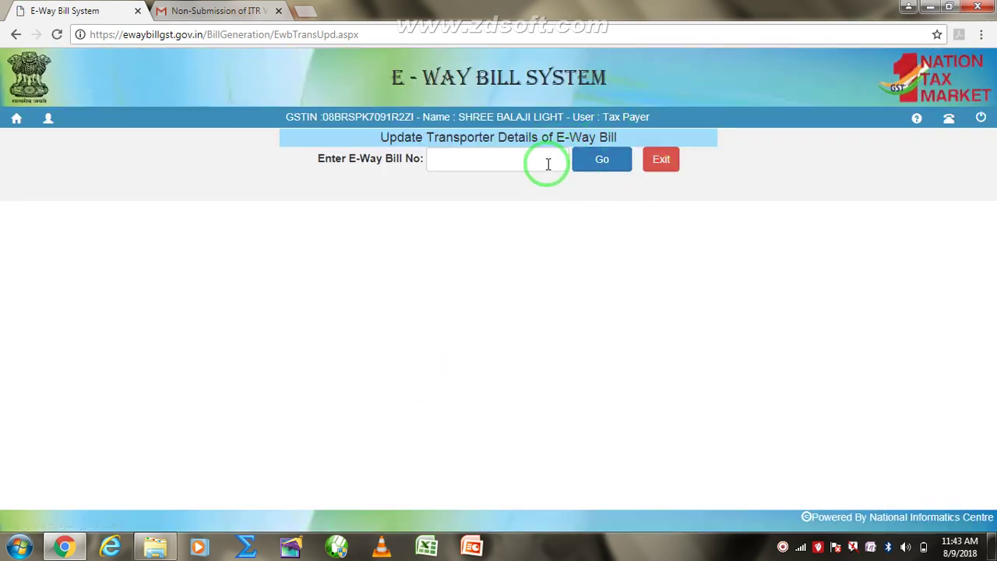
left_click(548, 164)
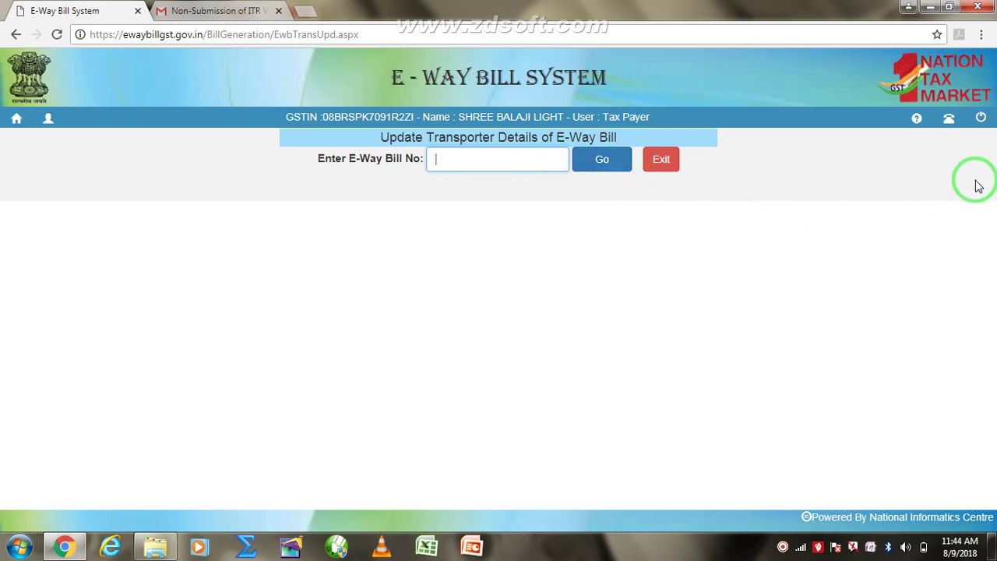
left_click(983, 120)
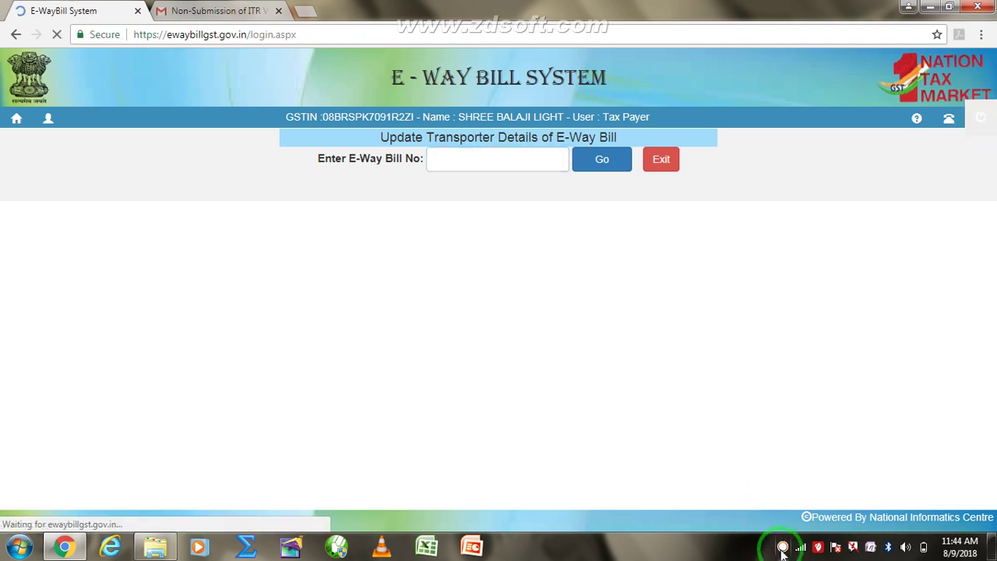